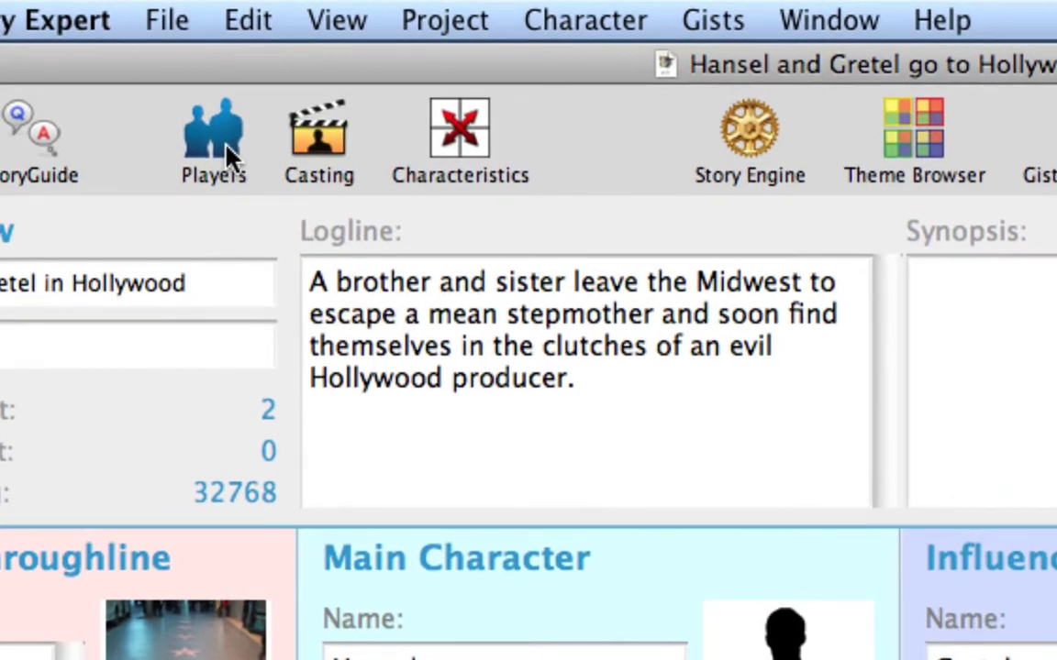
Step: Open the Character menu from the Hansel and Gretel project overview
left_click(228, 156)
left_click(611, 20)
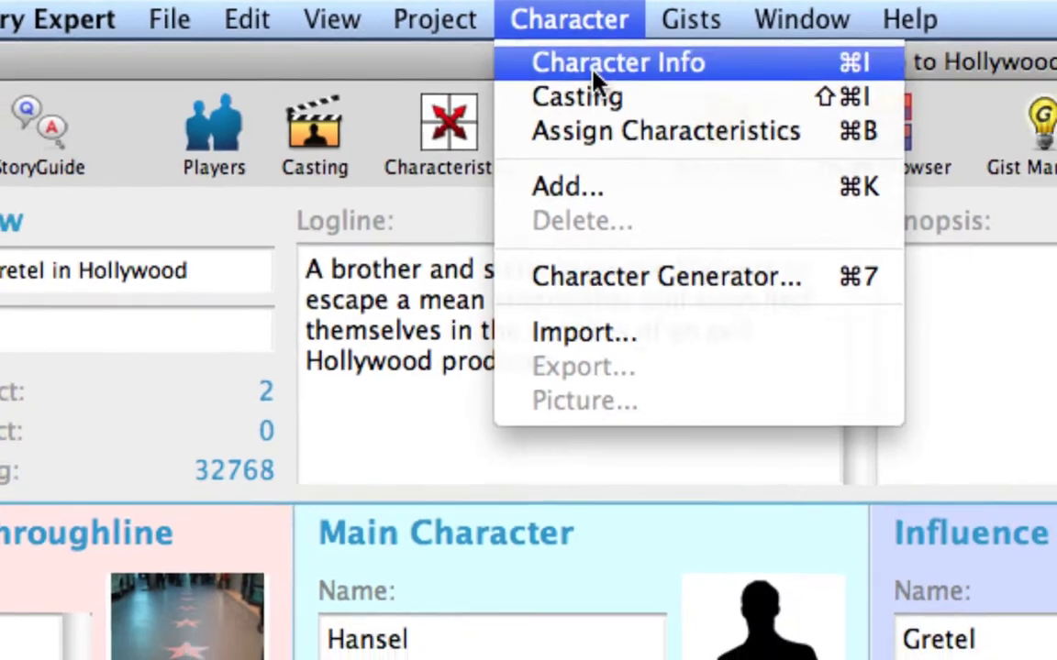
Step: Open Hansel's Character Info and enter role New Guy, age 20's, occupation Unemployed Wannabe Actor
left_click(611, 69)
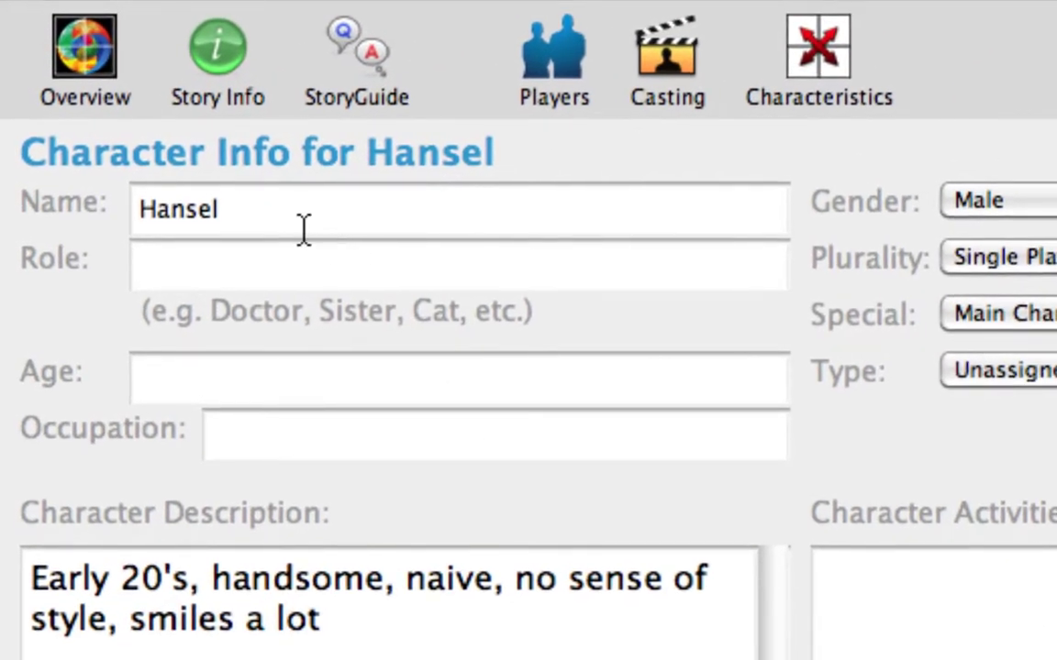
left_click(303, 230)
key("Tab")
type("New Guy")
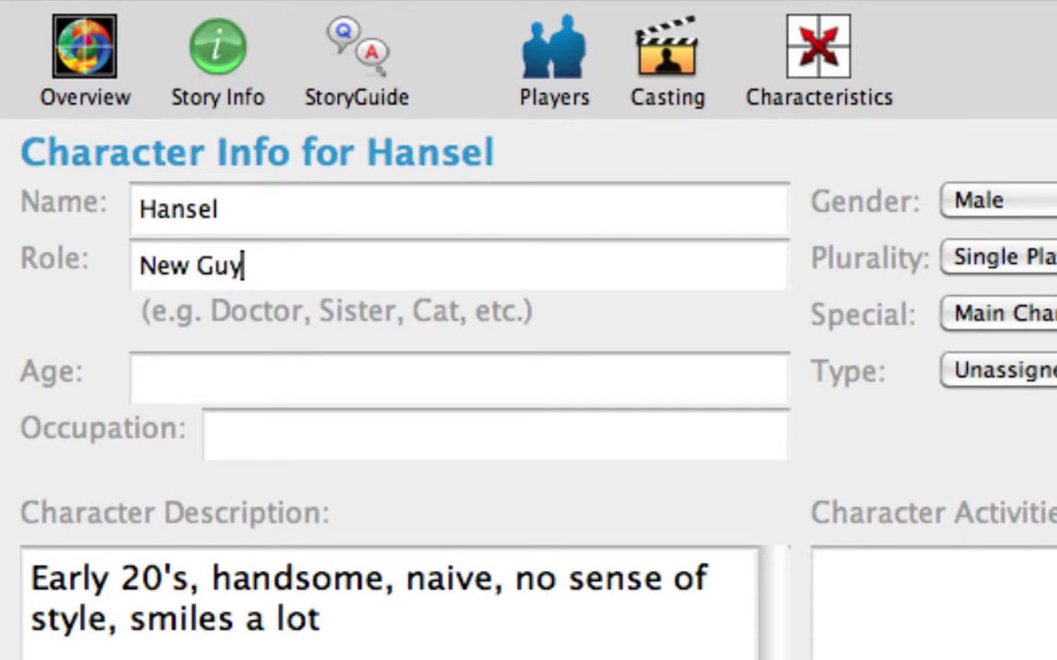
key("Tab")
type("20's")
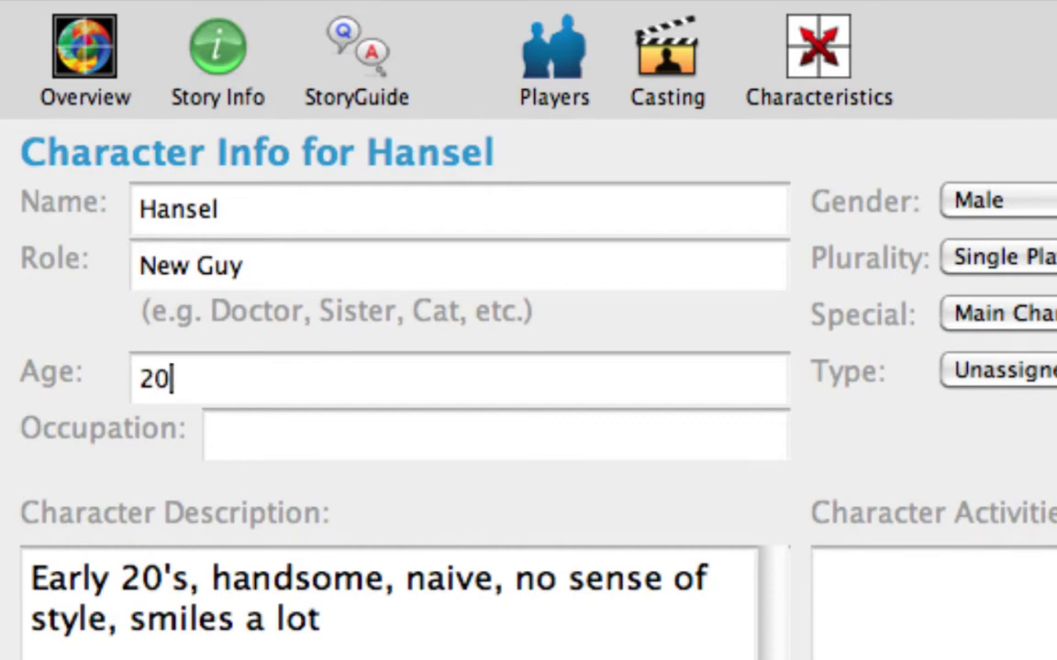
left_click(211, 435)
type("Unempl")
type("oyed Wanna")
type("be Actor")
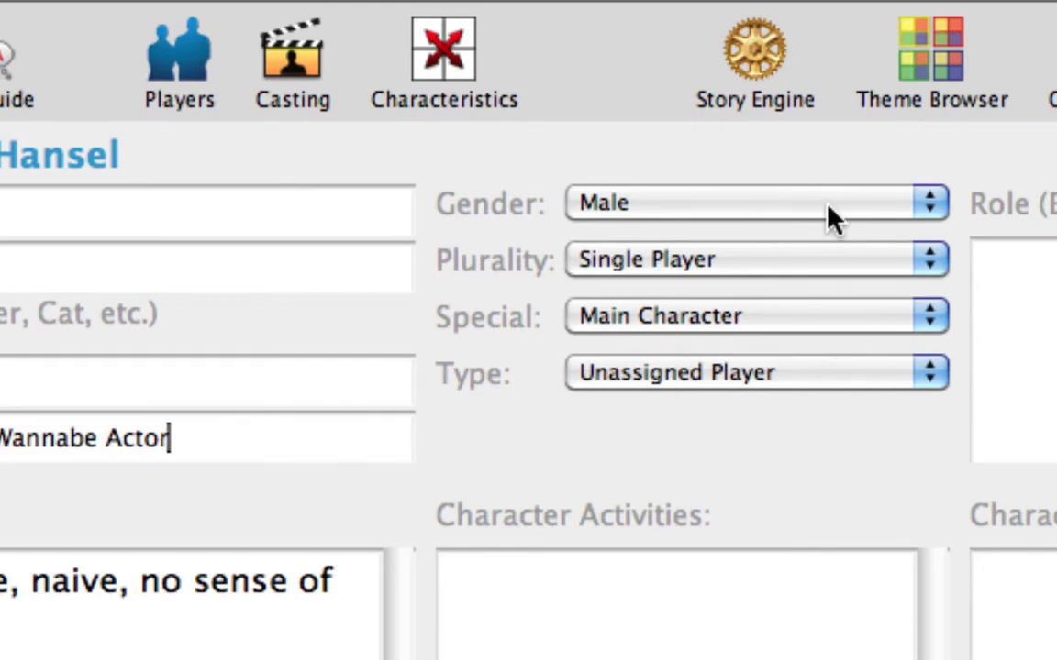
Step: Keep Hansel as Single Player and Main Character, and choose Protagonist as his type
left_click(815, 268)
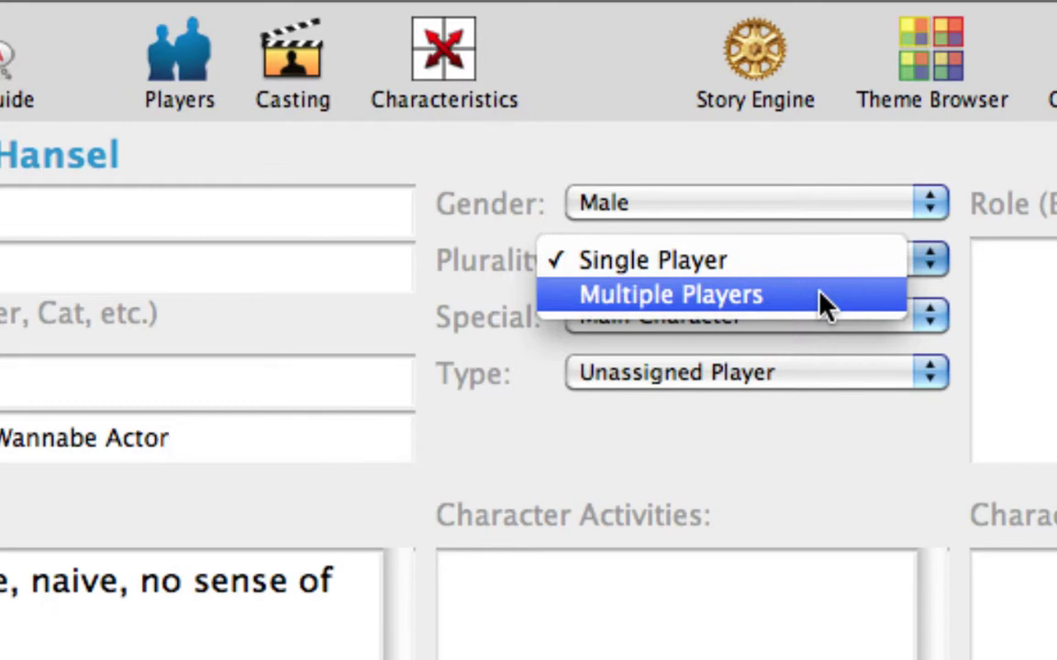
left_click(825, 264)
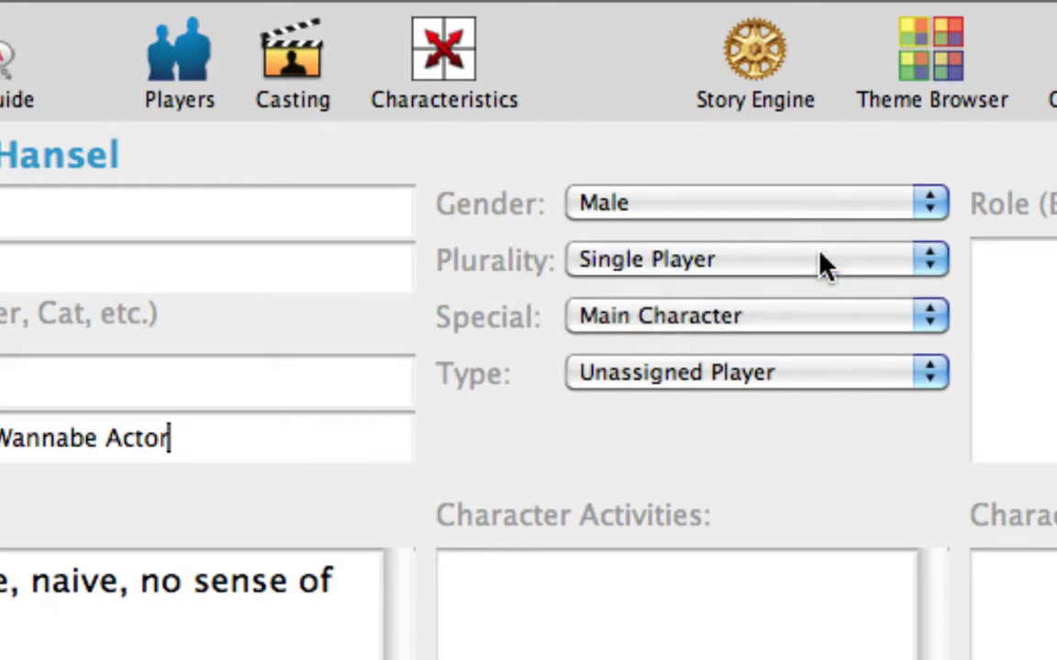
left_click(834, 327)
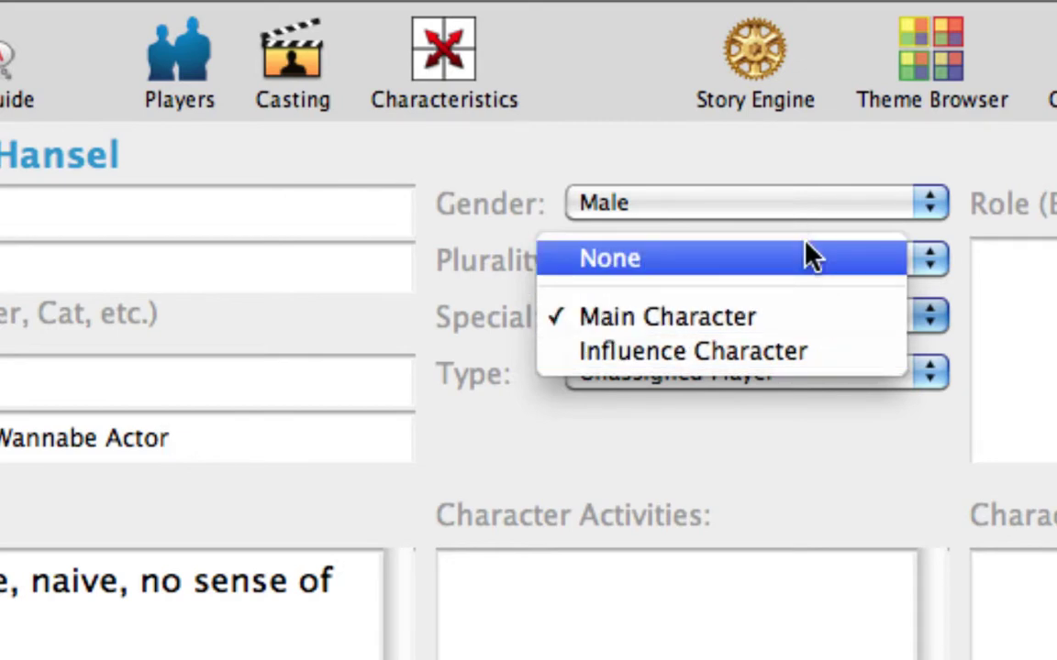
left_click(797, 314)
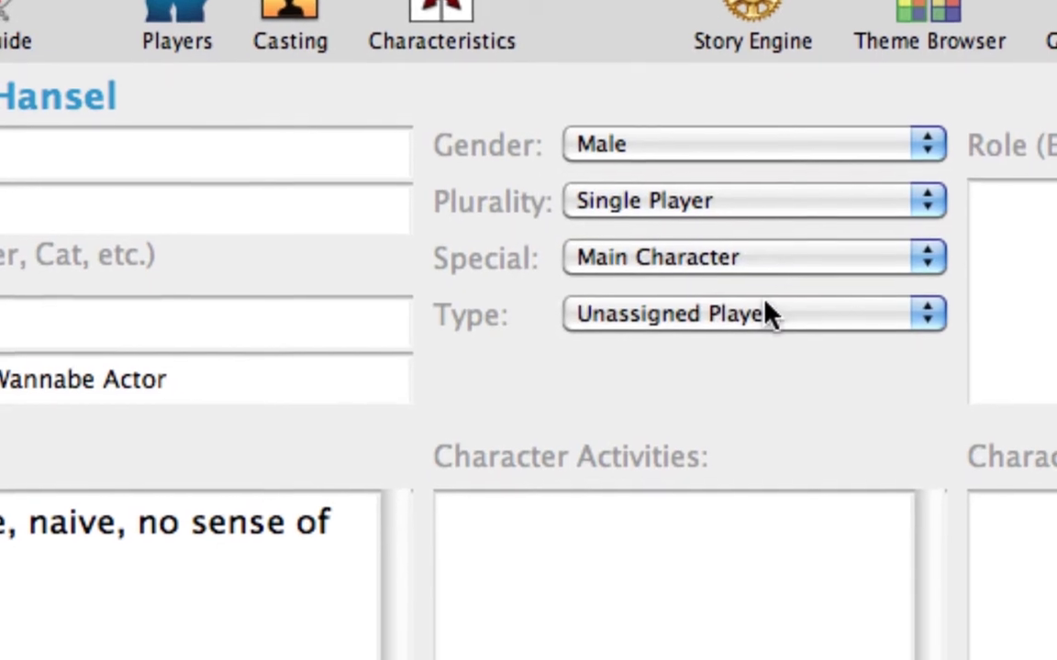
left_click(766, 372)
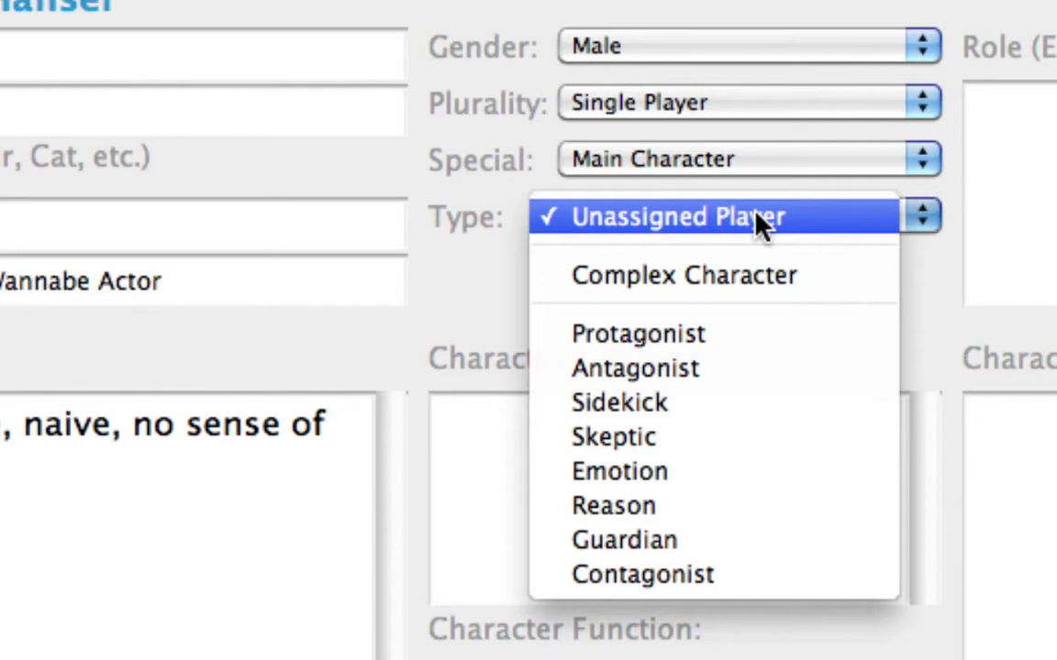
left_click(756, 333)
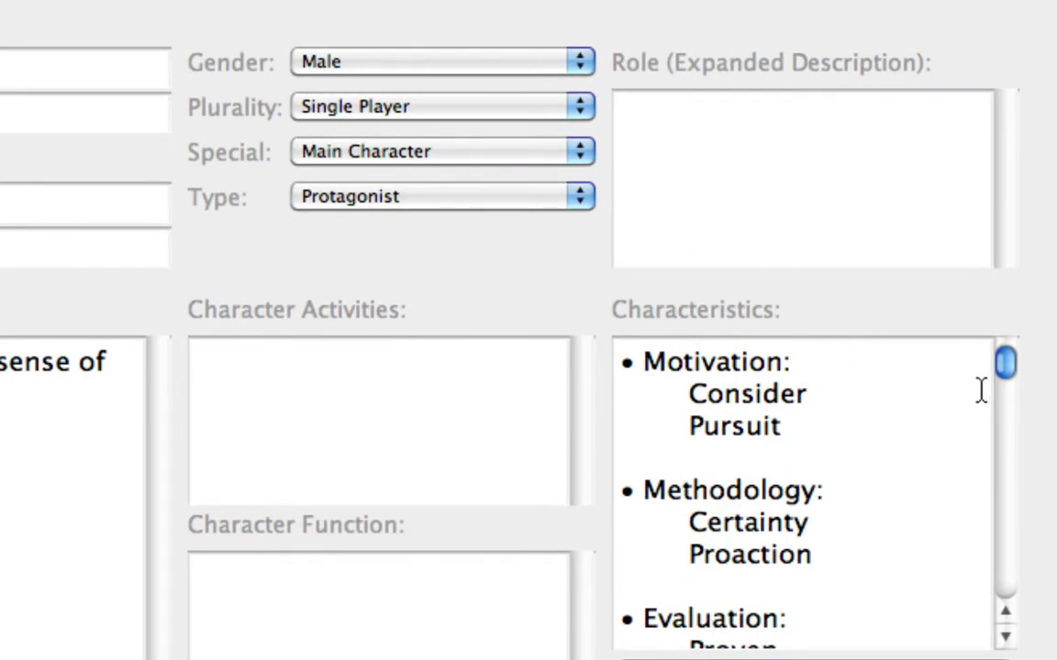
mouse_move(1004, 368)
left_mouse_down()
mouse_move(1021, 465)
mouse_move(1021, 586)
mouse_move(1004, 371)
left_mouse_up()
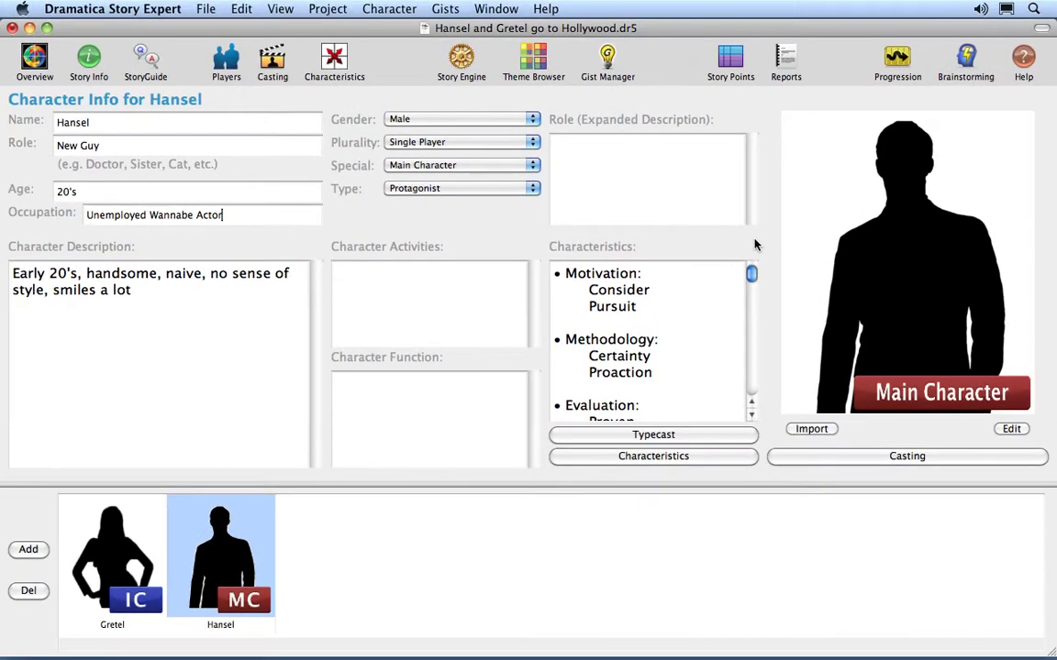
key("Tab")
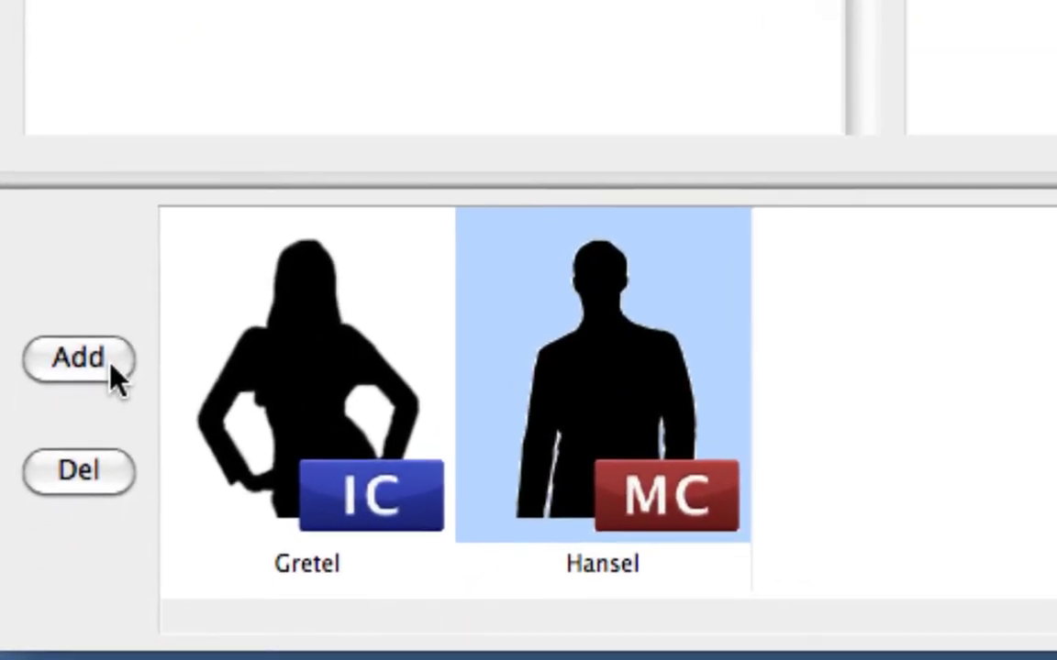
Step: Create Character #3 with Add and Character #4 via Character > Add, then select Character #3
left_click(38, 553)
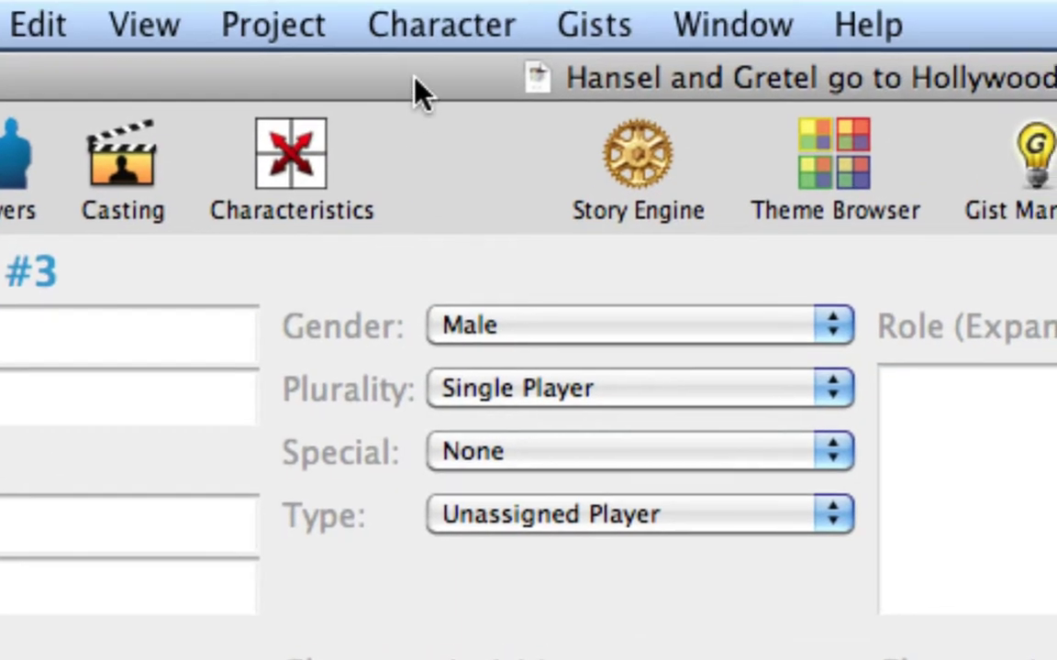
left_click(419, 22)
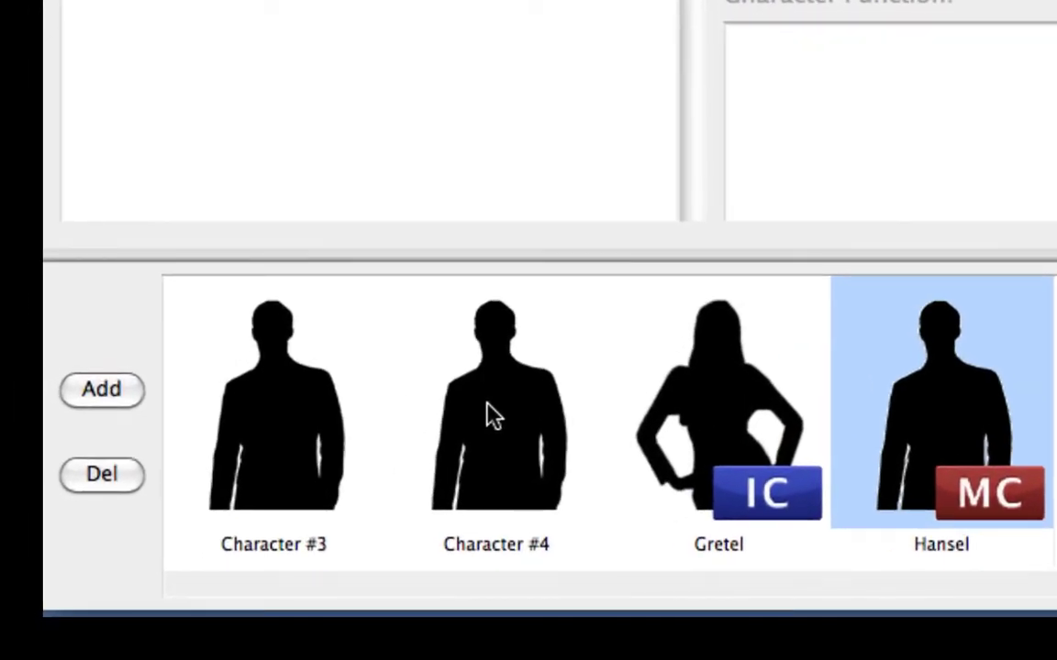
left_click(289, 430)
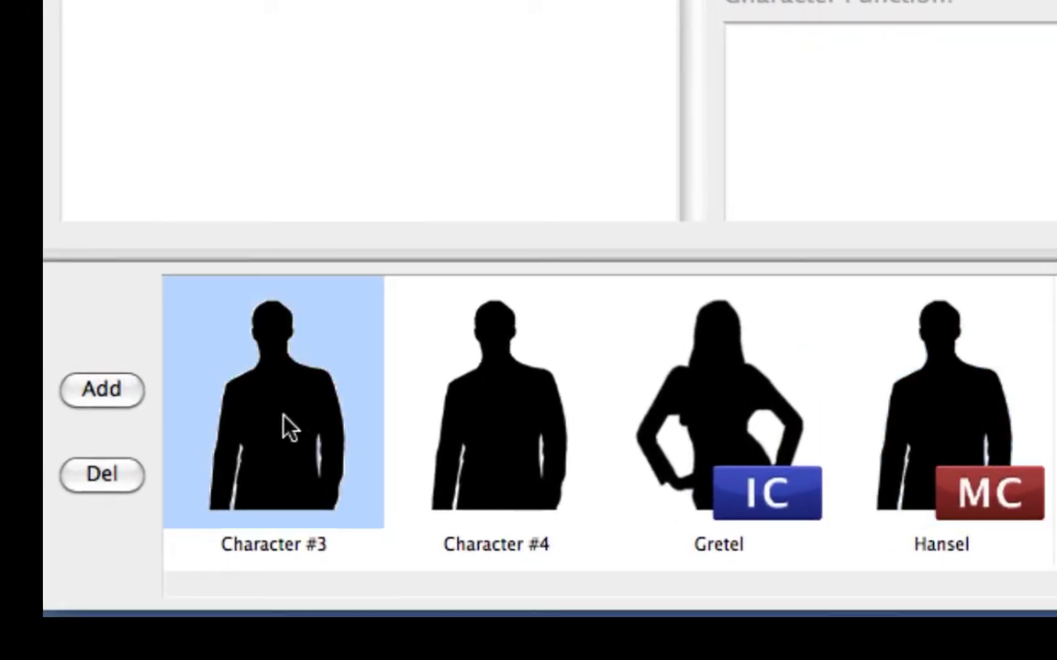
Step: Delete Character #3 from the cast, confirming both deletion prompts
left_click(125, 477)
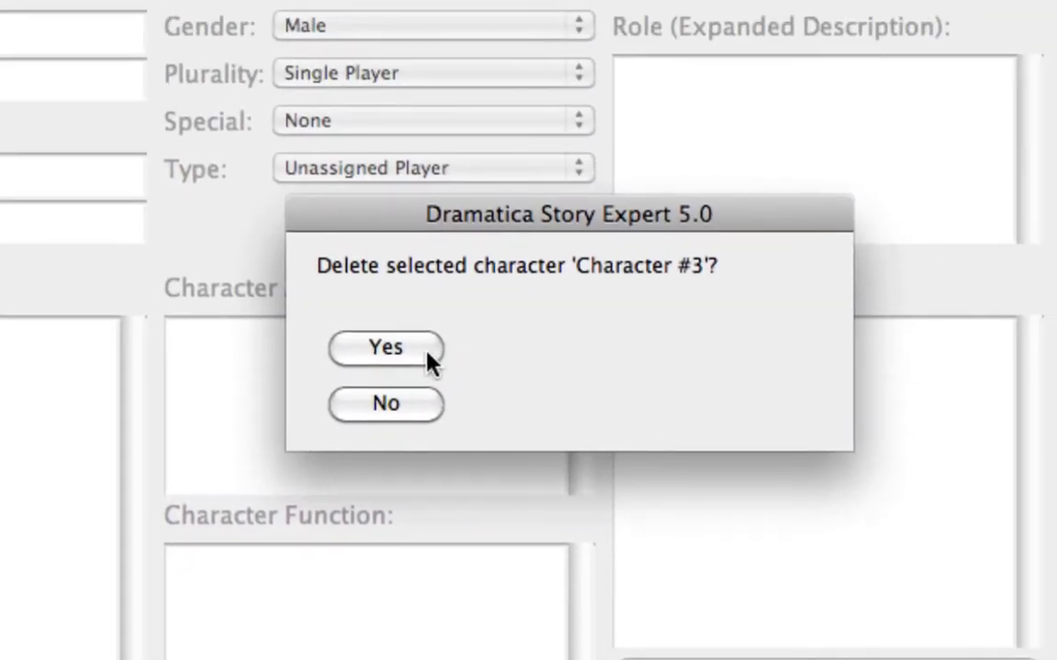
left_click(427, 353)
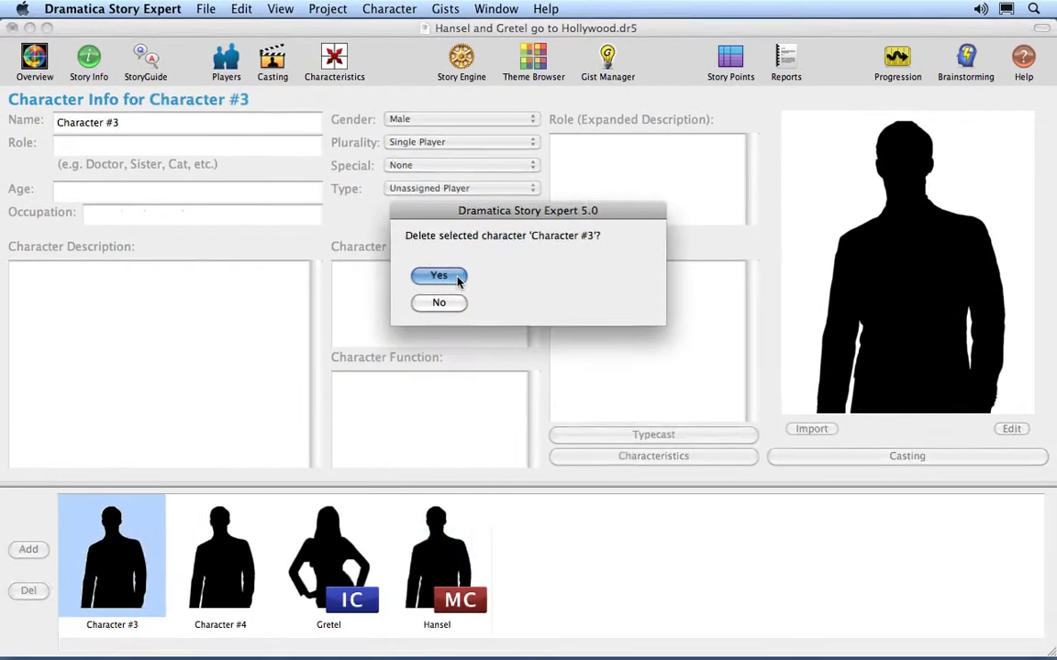
left_click(439, 276)
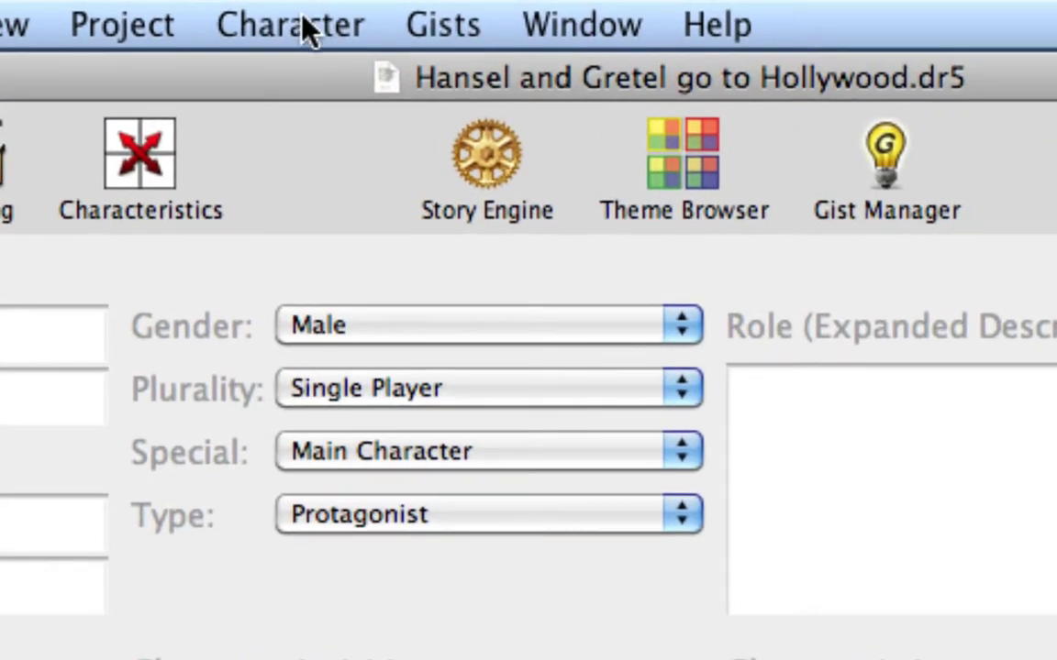
left_click(292, 25)
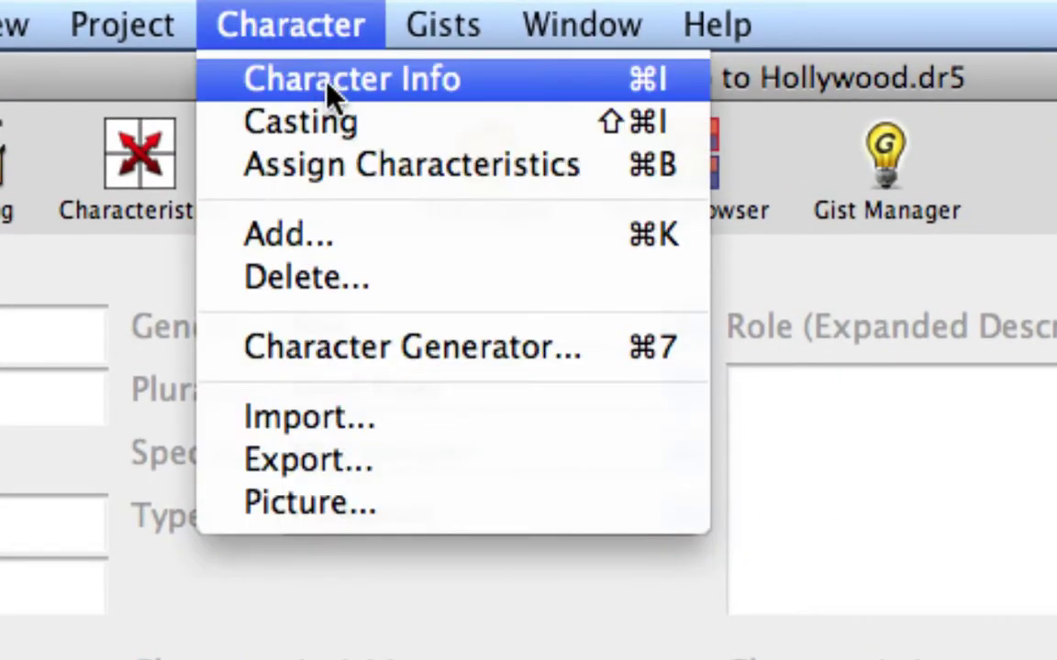
left_click(386, 276)
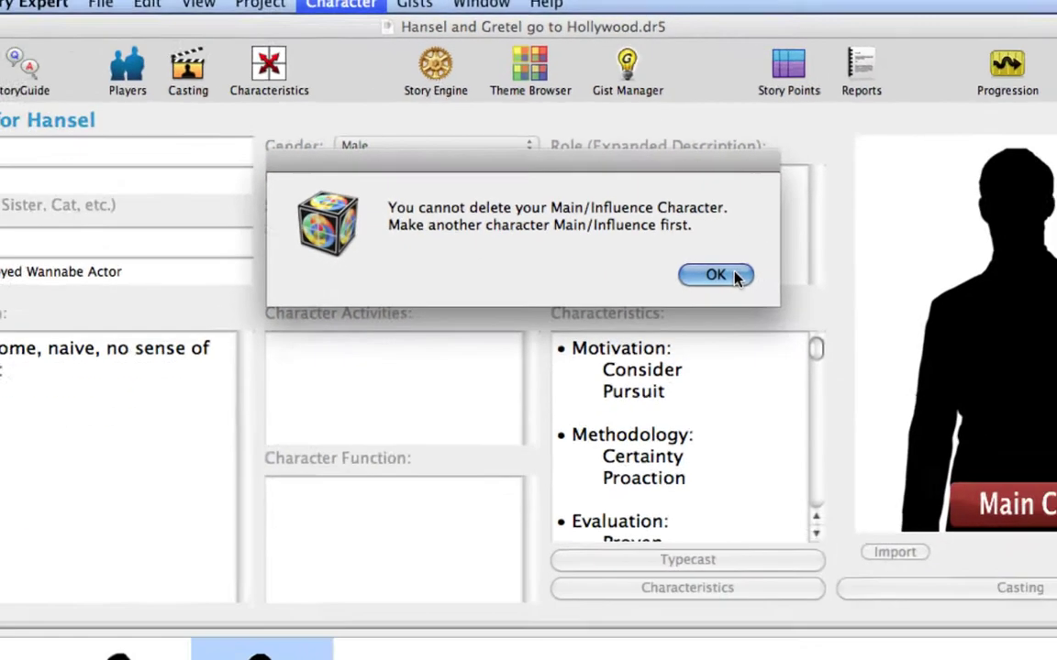
left_click(925, 516)
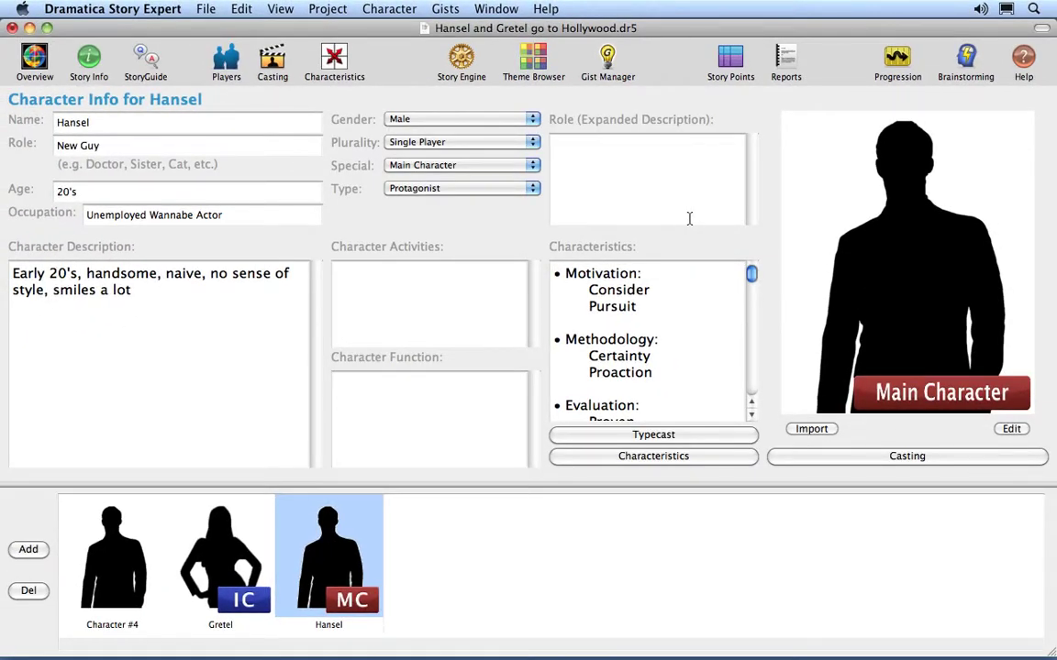
Step: Start typecasting Character #4 and browse to the Dramatica Story Expert Character Examples folder
left_click(114, 553)
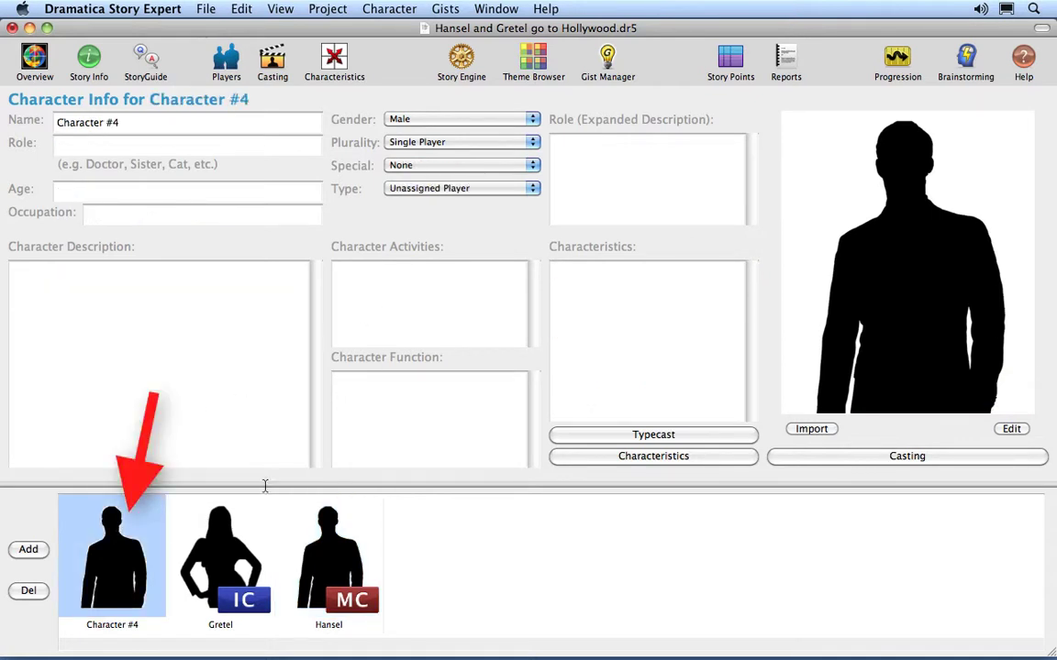
left_click(583, 435)
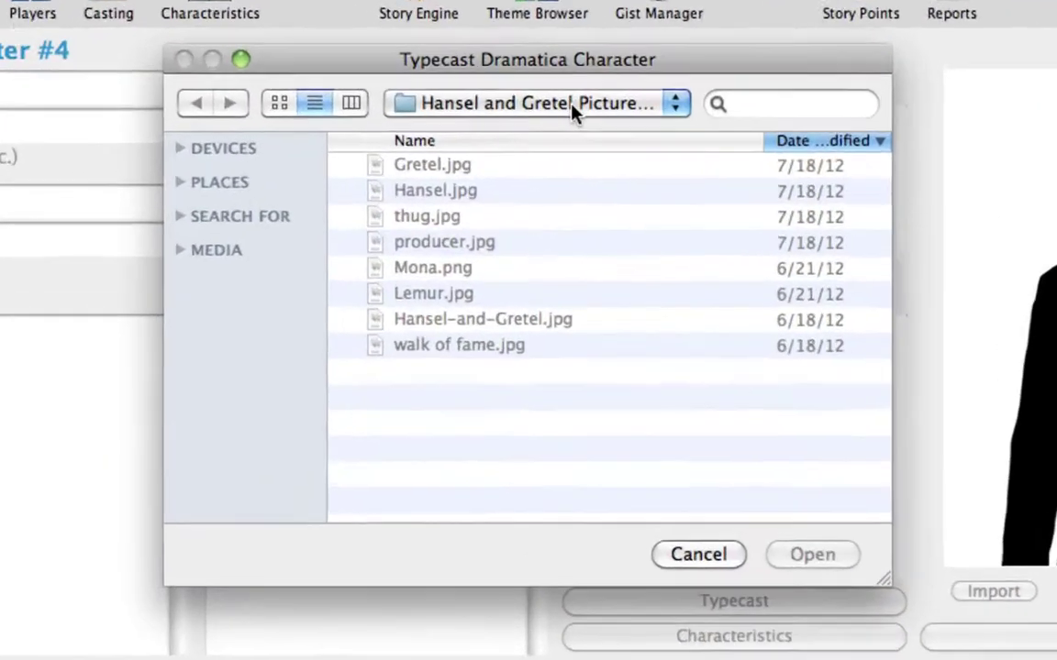
left_click(571, 110)
left_click(574, 135)
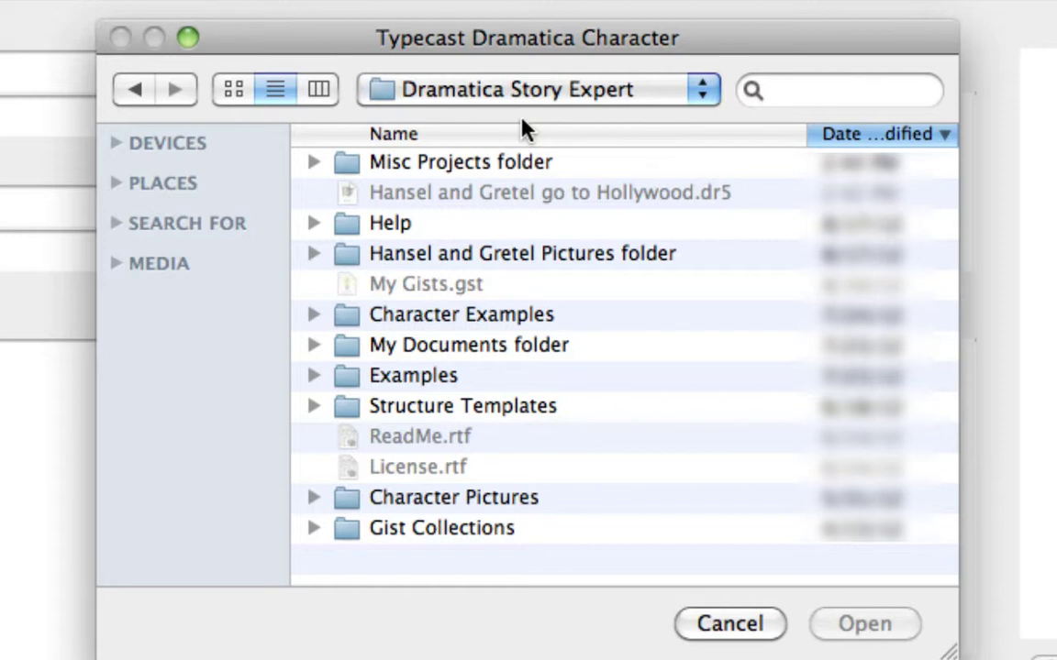
left_click(507, 138)
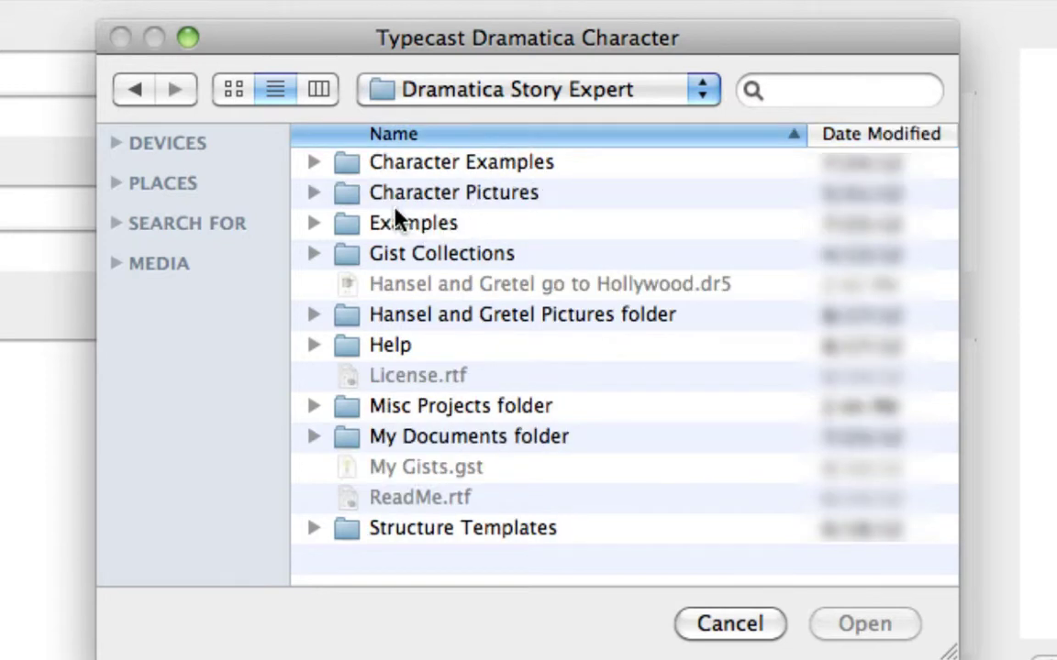
double_click(395, 176)
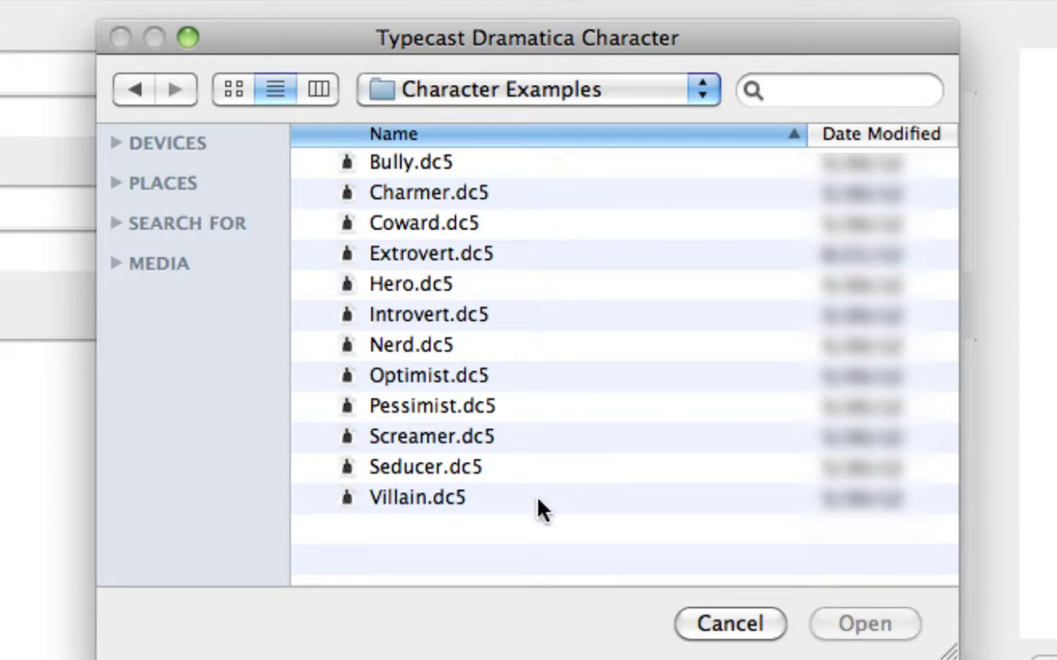
Step: Apply the Extrovert.dc5 example, choosing No All so Hansel keeps already-held characteristics
left_click(414, 249)
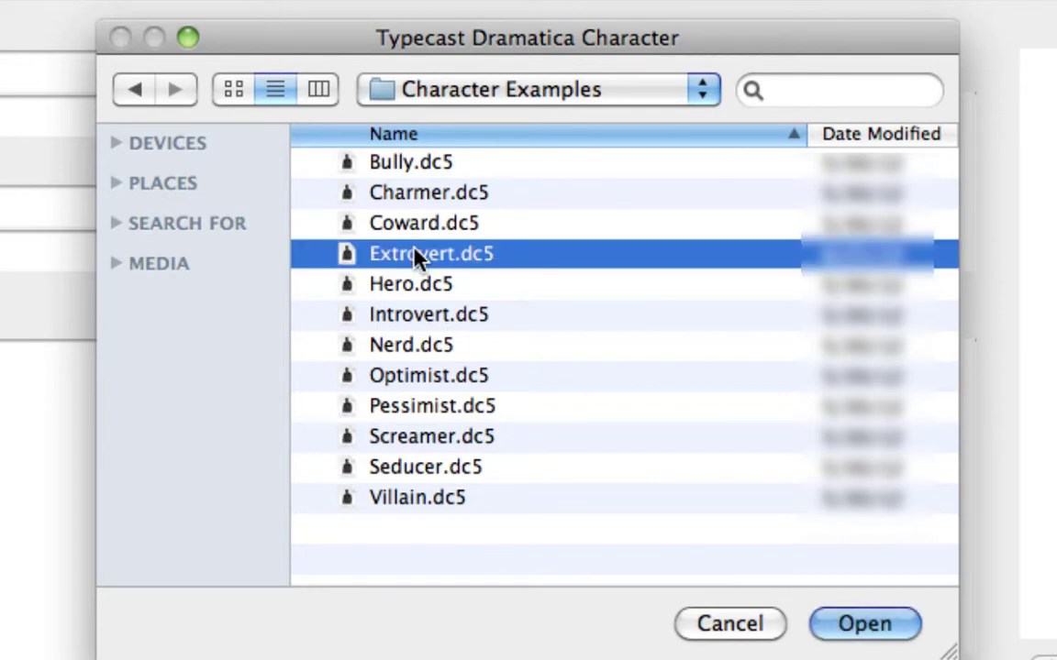
left_click(888, 631)
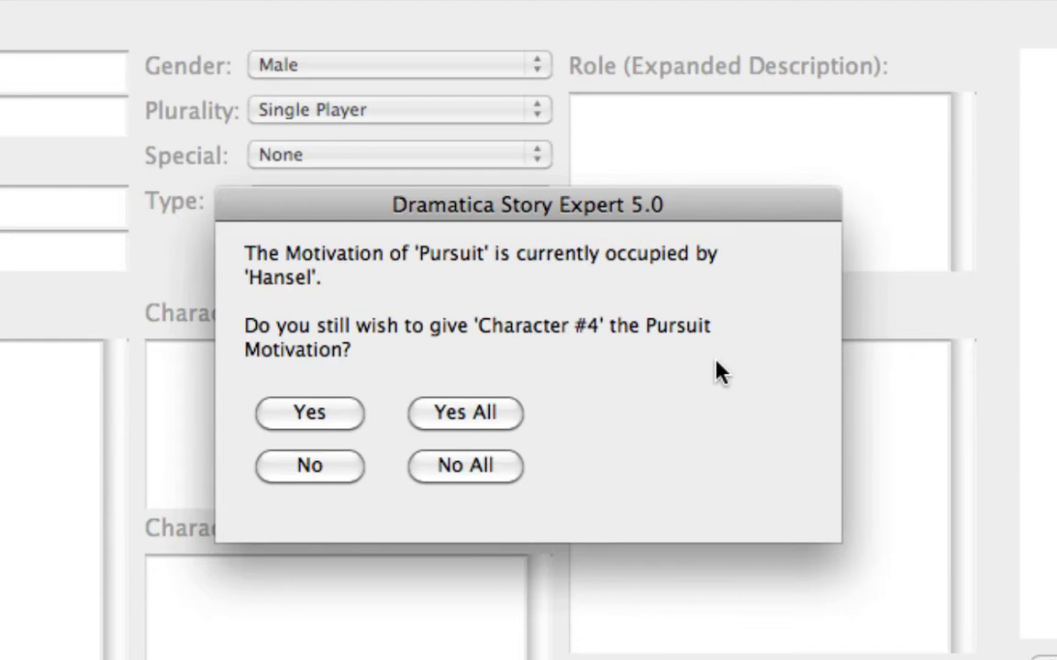
left_click(501, 466)
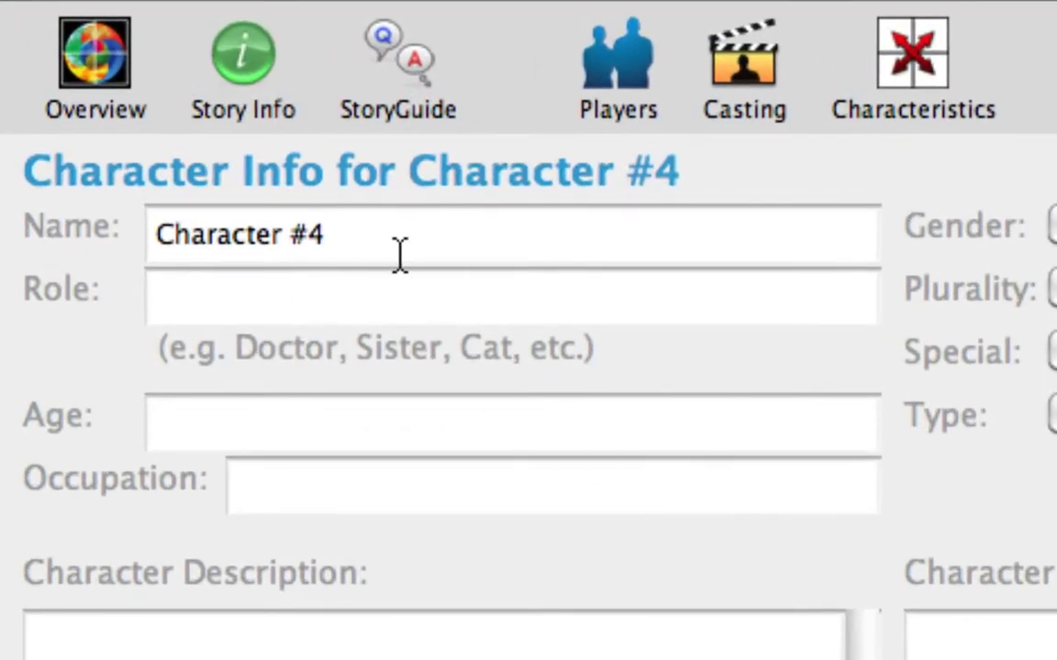
Step: Rename Character #4 to Josephine
triple_click(400, 255)
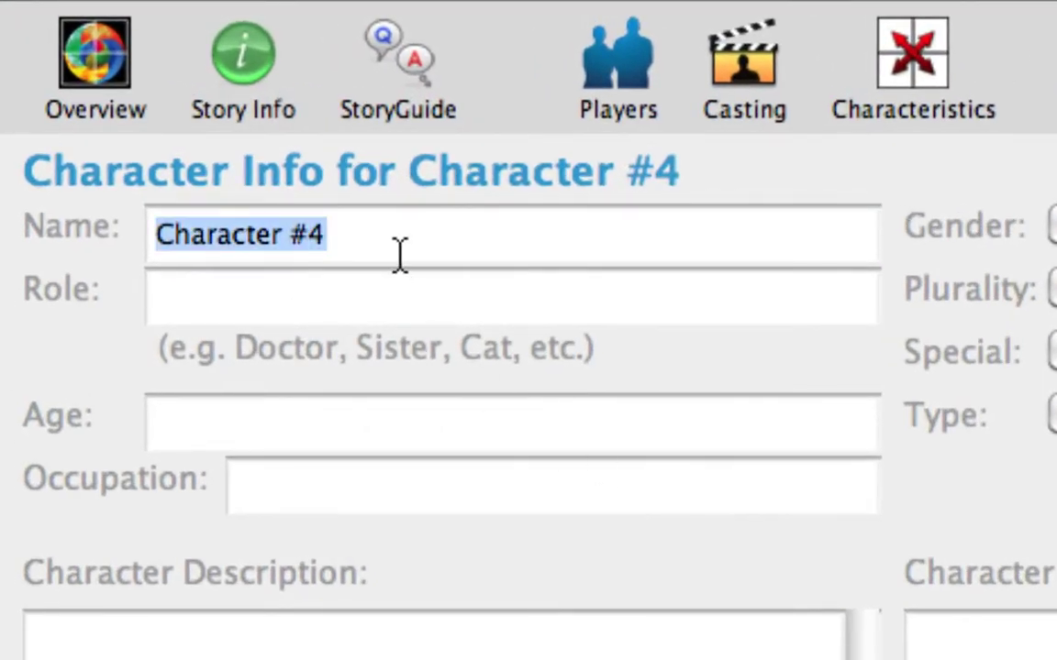
type("Jp")
key("BackSpace")
type("osepj")
key("BackSpace")
type("hine")
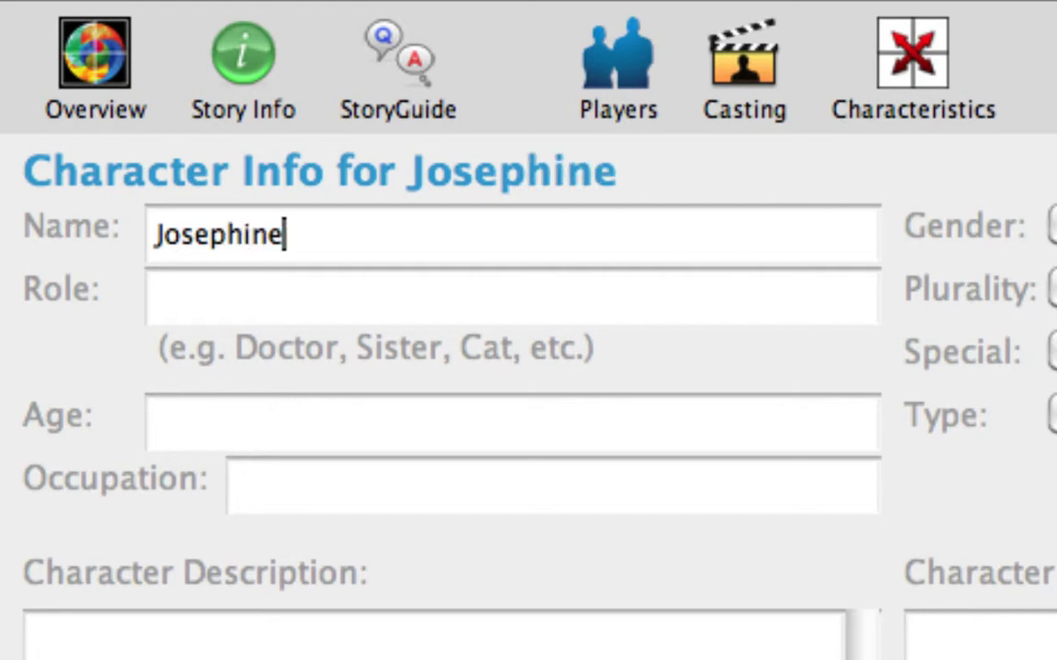
Step: Give Josephine the role Bag Lady and set her gender to Female
key("Tab")
type("Bag Lady")
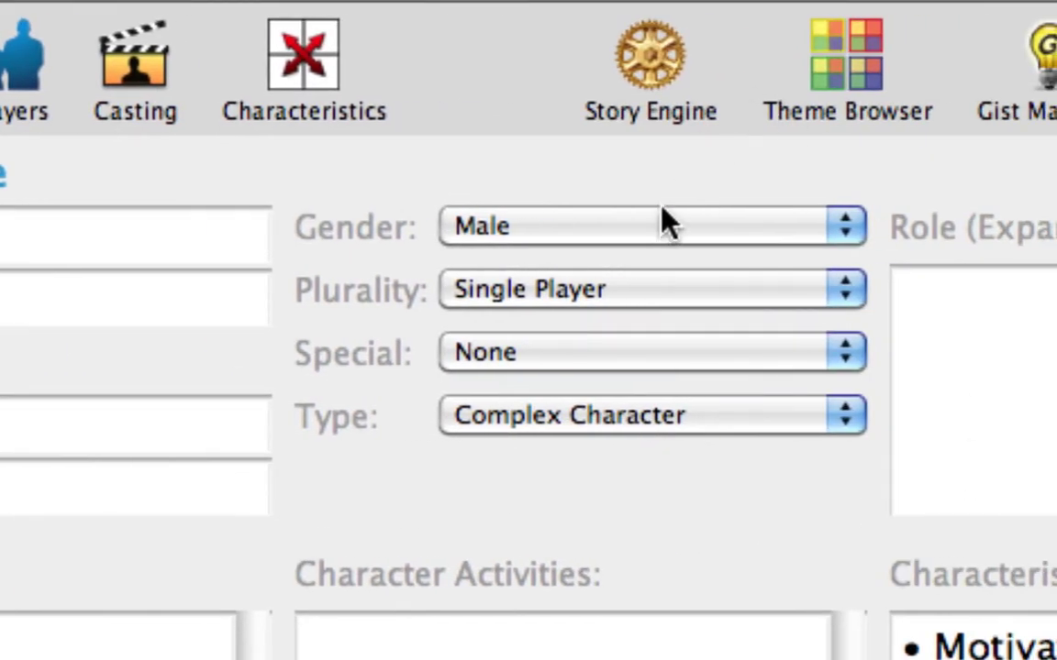
left_click(664, 225)
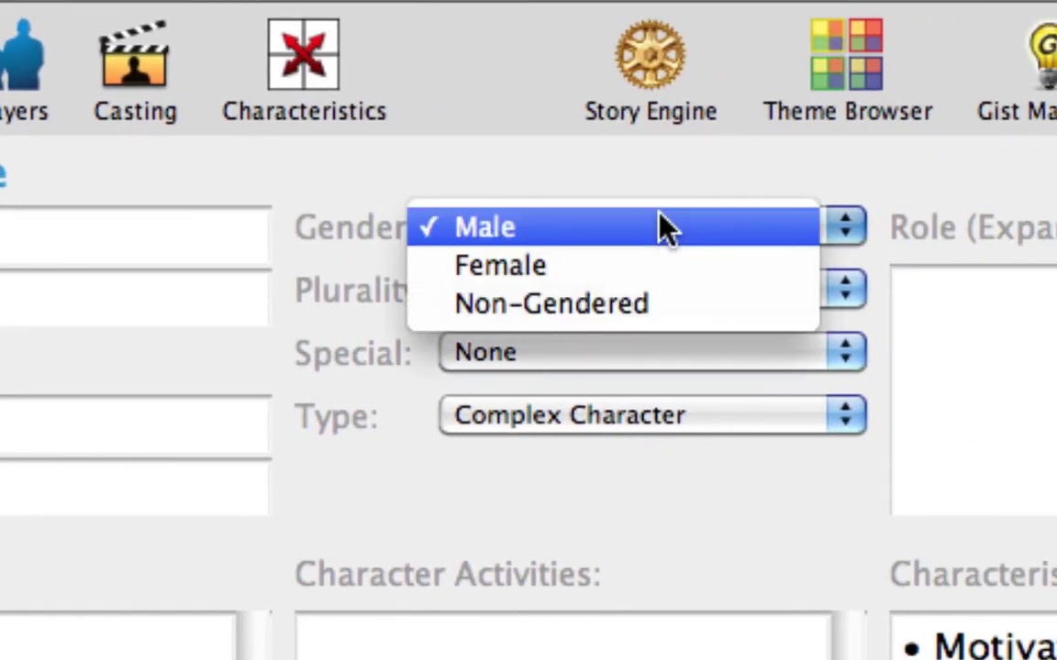
left_click(652, 265)
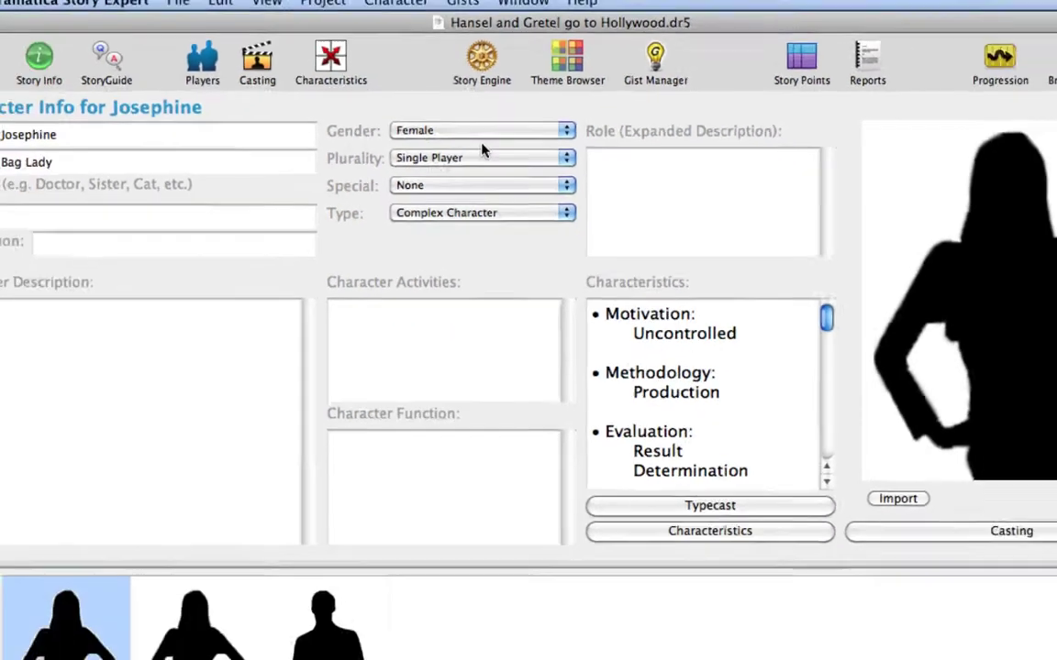